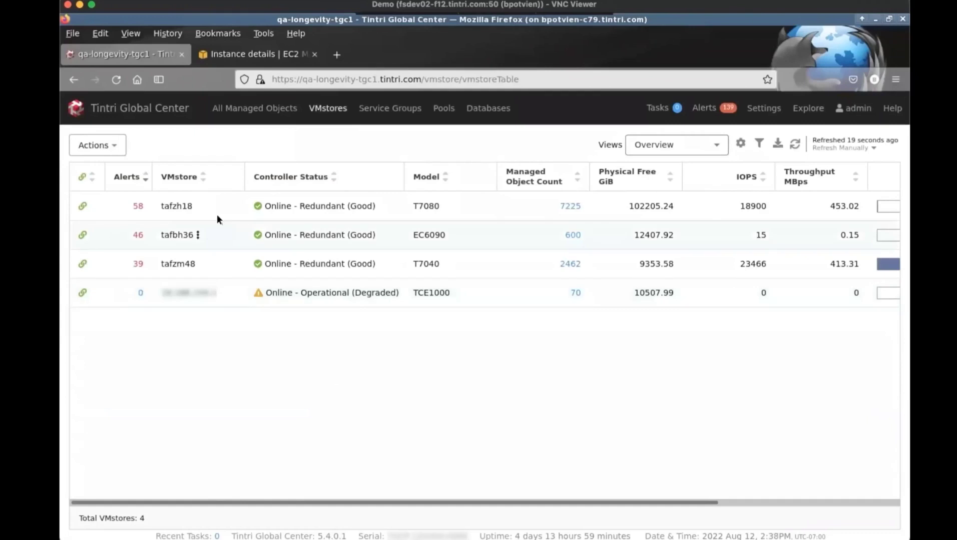
pyautogui.click(197, 206)
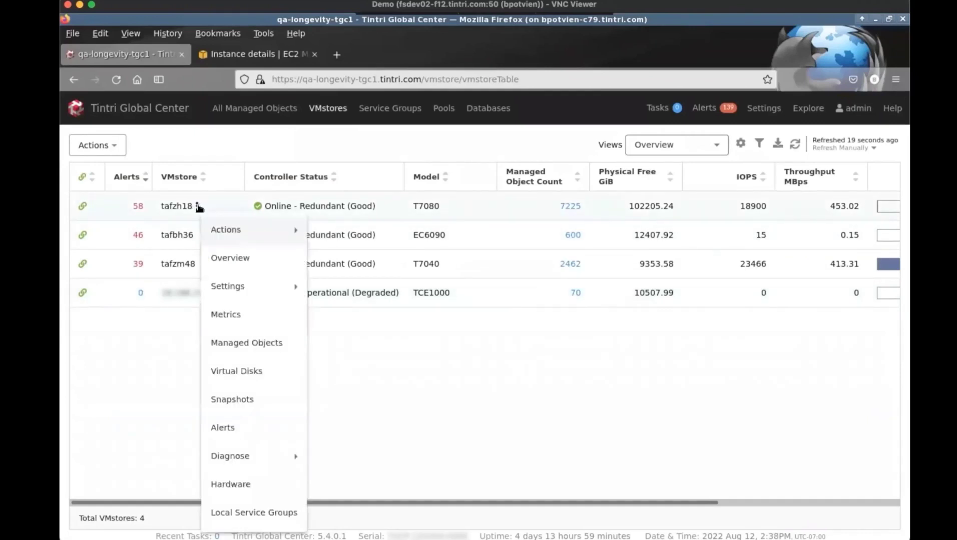
pyautogui.moveTo(236, 294)
pyautogui.click(357, 473)
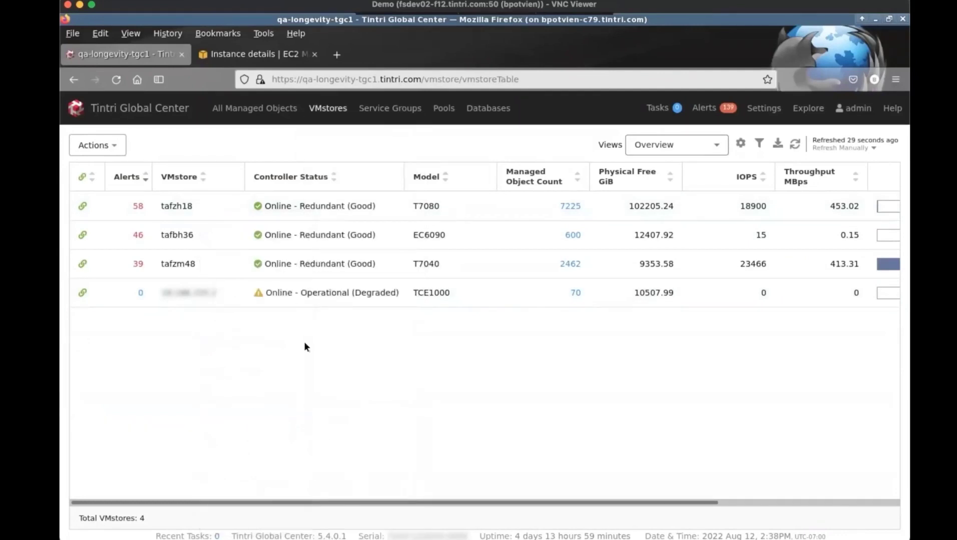
# - Open the replication settings of VMstore tafzh18 and review its replication paths, including the Test VMstore AWS path
pyautogui.click(196, 207)
pyautogui.click(257, 400)
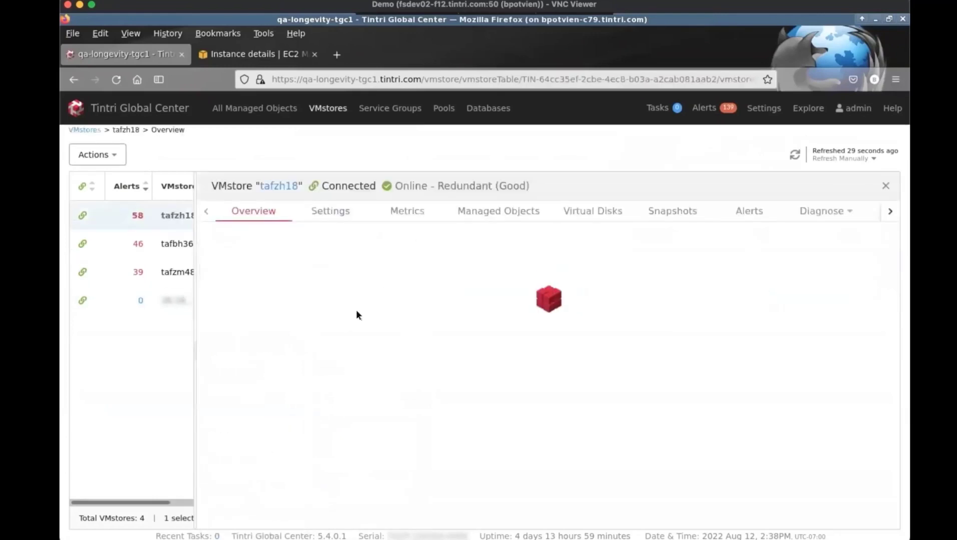
pyautogui.click(333, 213)
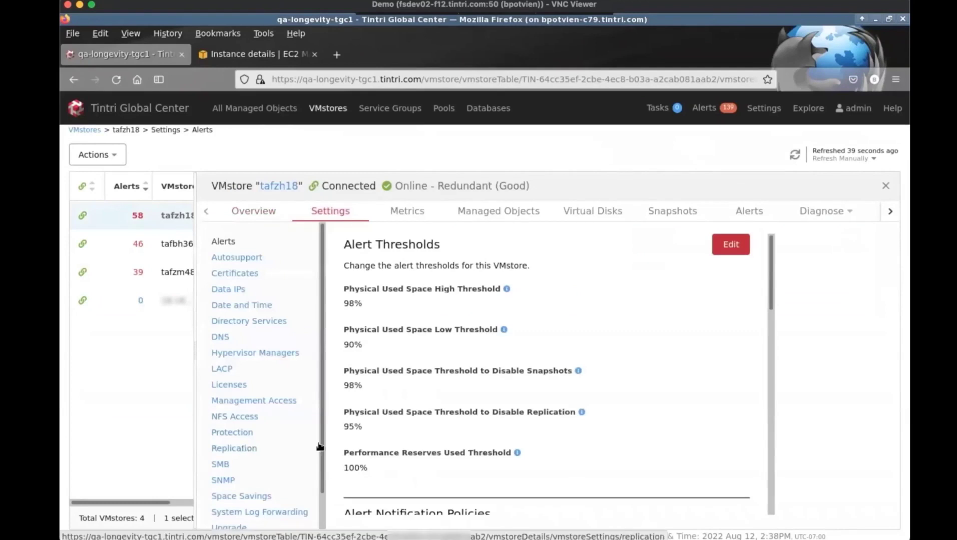
pyautogui.click(319, 446)
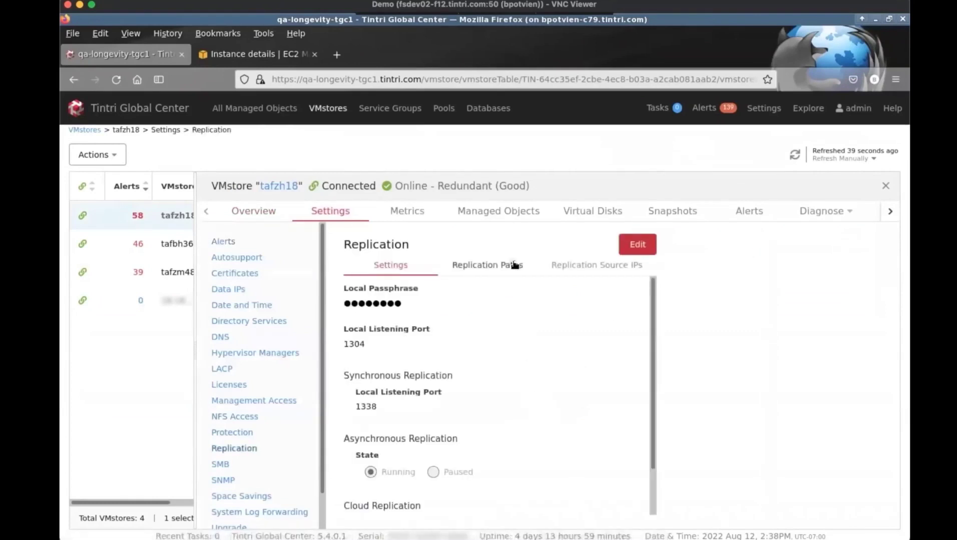
pyautogui.click(516, 264)
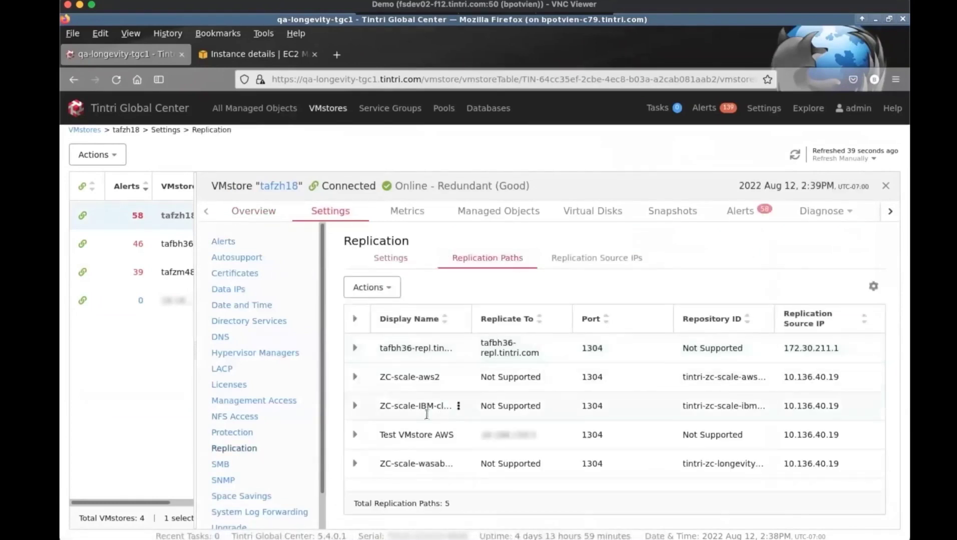
pyautogui.rightClick(459, 434)
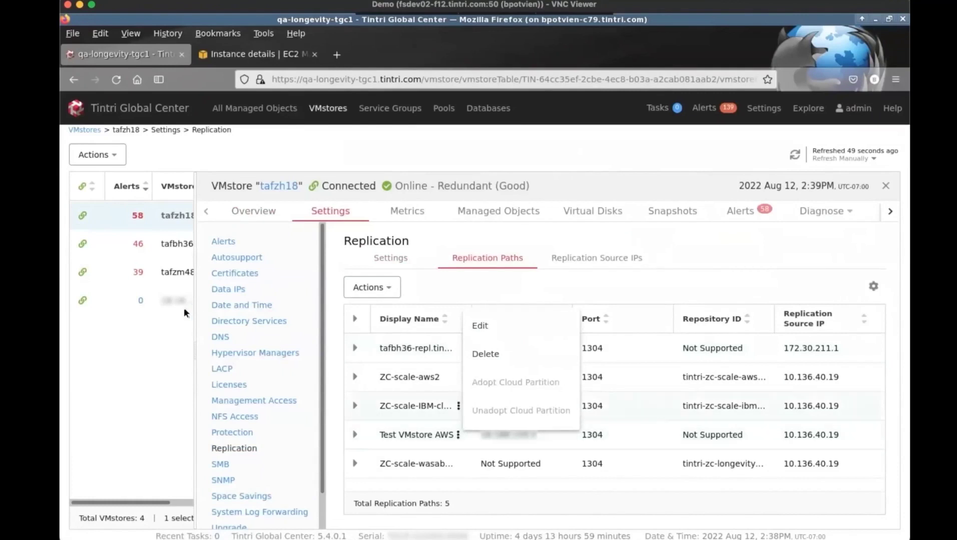
pyautogui.click(207, 317)
# - Examine the TCE1000 VMstore's overview for performance reserves, physical and logical space, and protection
pyautogui.click(174, 301)
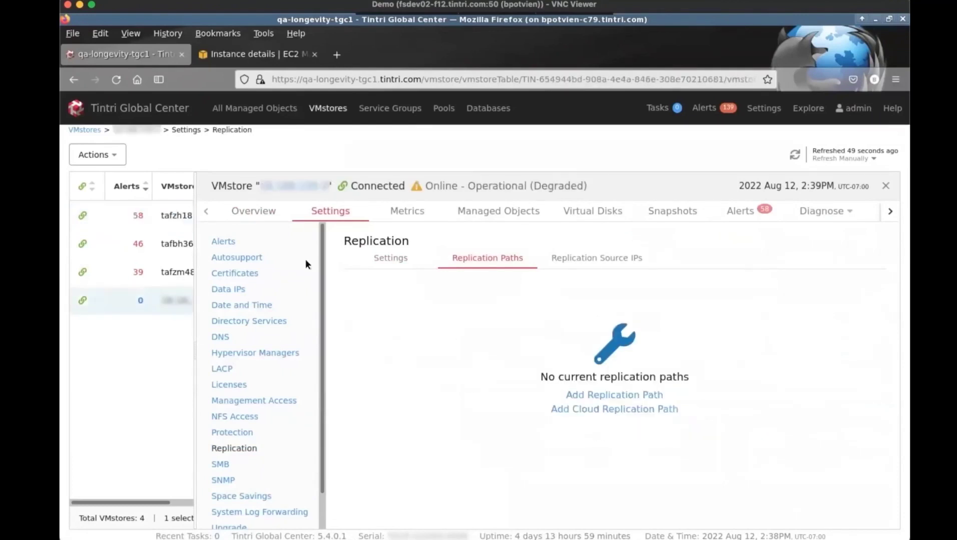
pyautogui.click(257, 211)
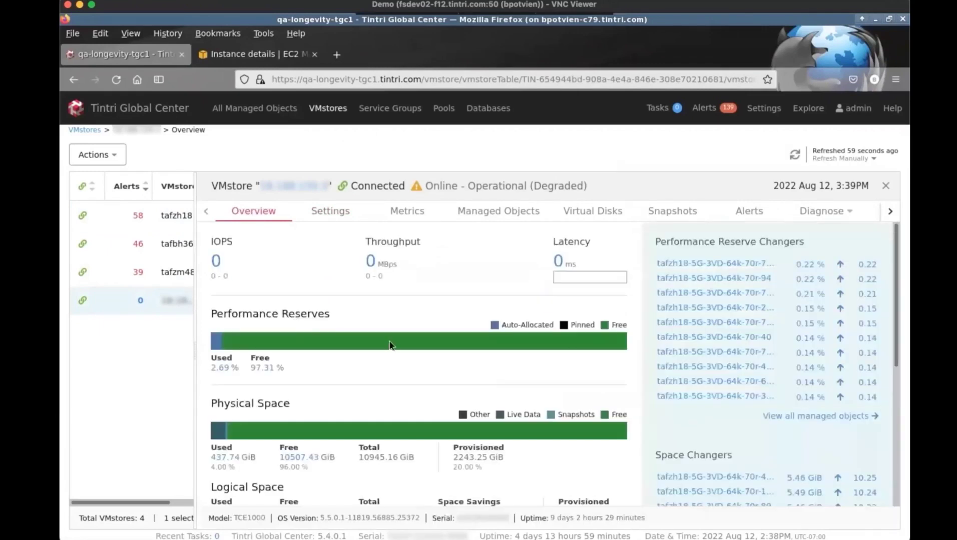
pyautogui.scroll(-3, 398, 352)
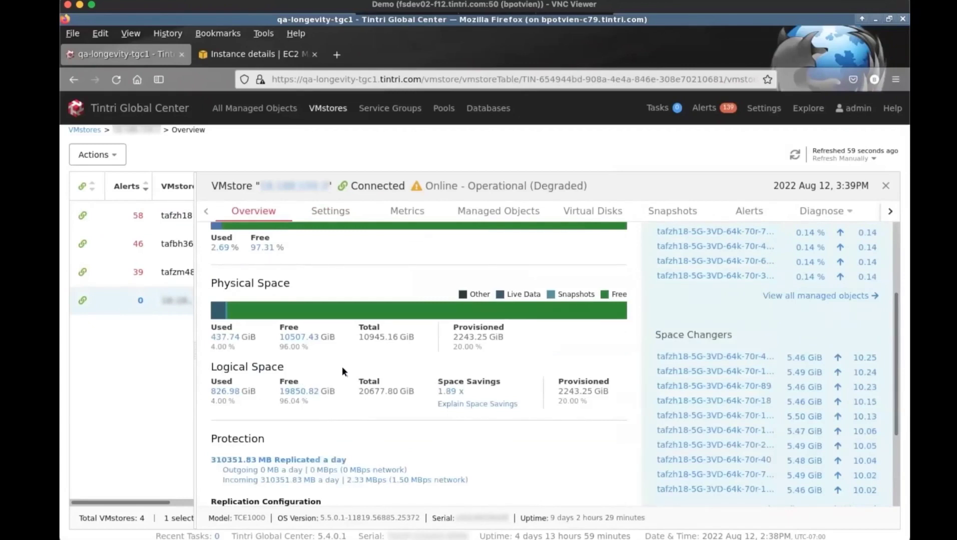
pyautogui.scroll(3, 342, 366)
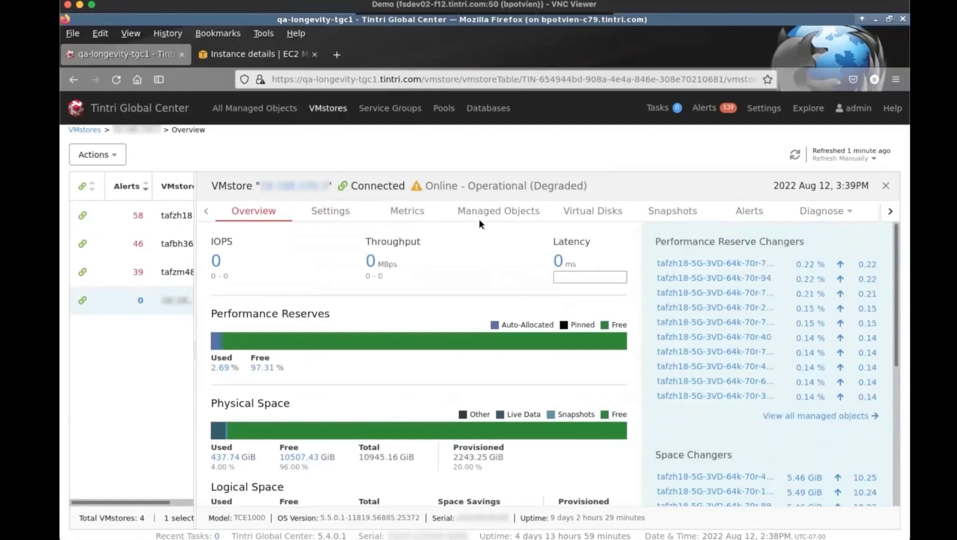
# - Browse the list of managed objects on the TCE1000 VMstore
pyautogui.click(479, 215)
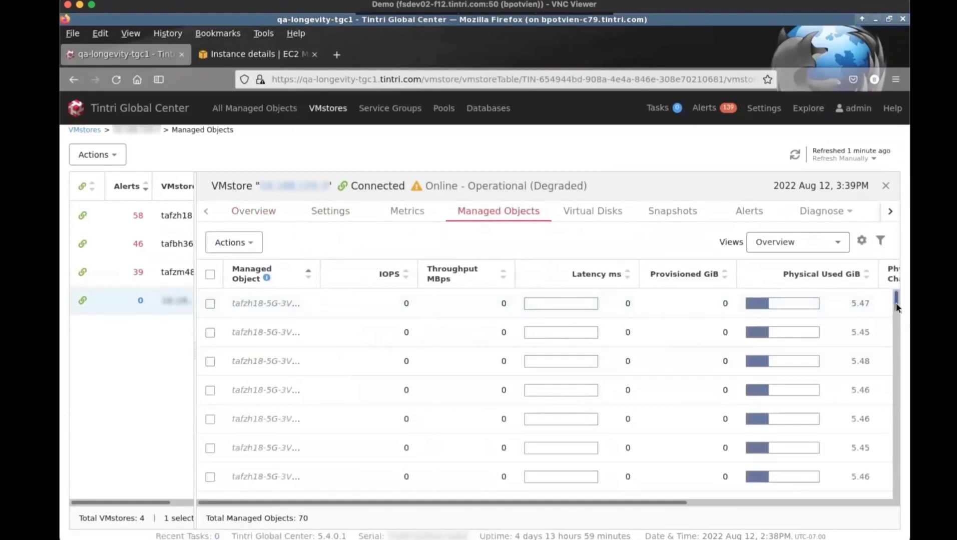
pyautogui.scroll(-5, 893, 320)
pyautogui.scroll(-4, 890, 366)
pyautogui.scroll(4, 888, 350)
pyautogui.scroll(5, 888, 323)
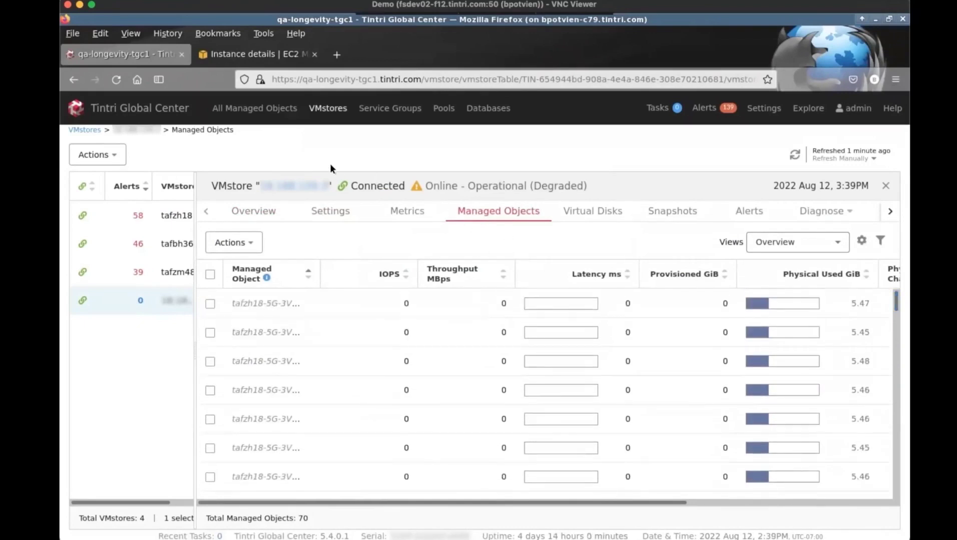
# - Open the Test VMstore AWS service group's settings and review its protection, replication destination and membership rules
pyautogui.click(387, 111)
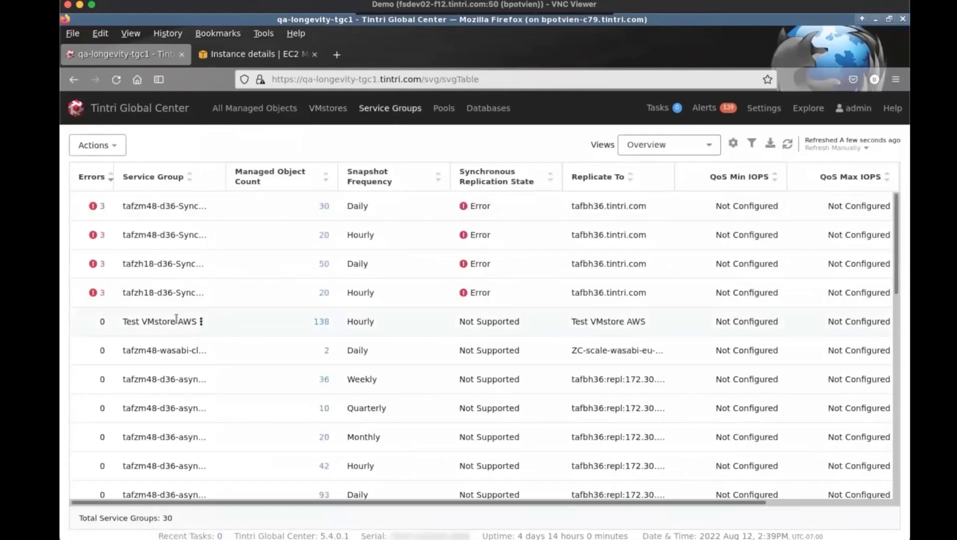
pyautogui.click(201, 323)
pyautogui.click(244, 373)
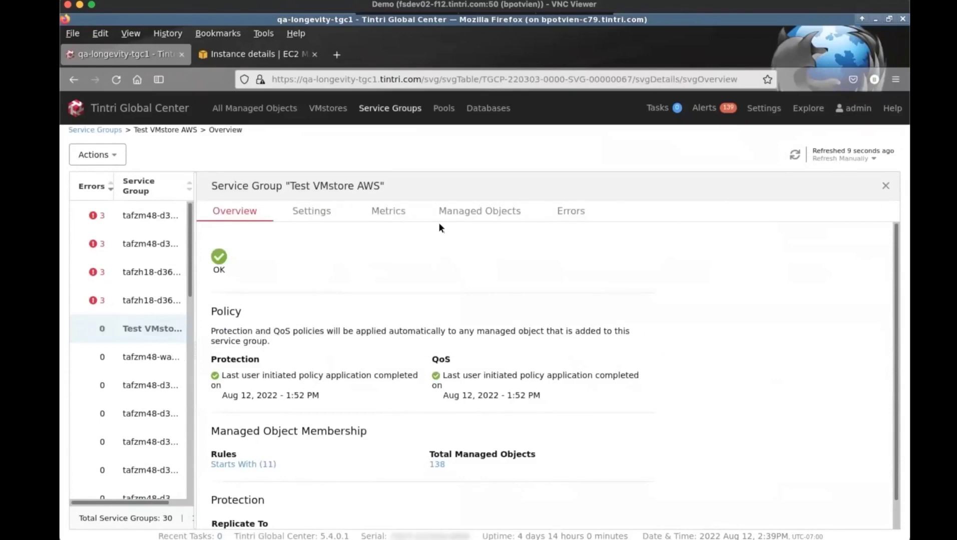
pyautogui.click(325, 213)
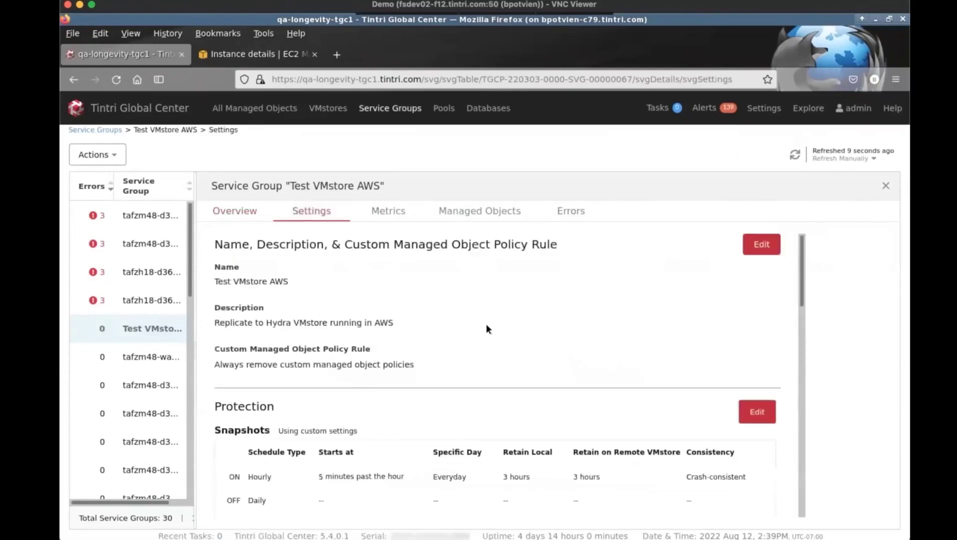
pyautogui.scroll(-10, 486, 324)
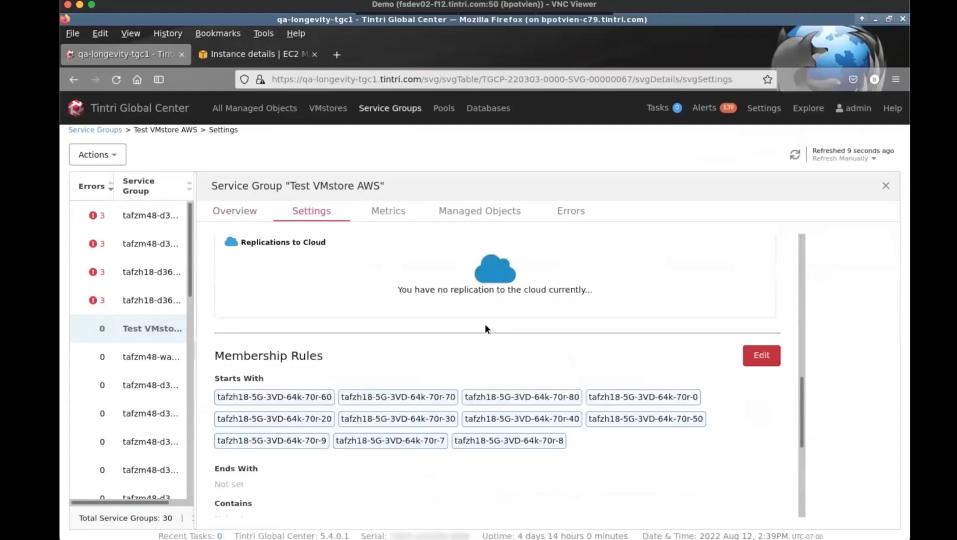
pyautogui.scroll(3, 485, 326)
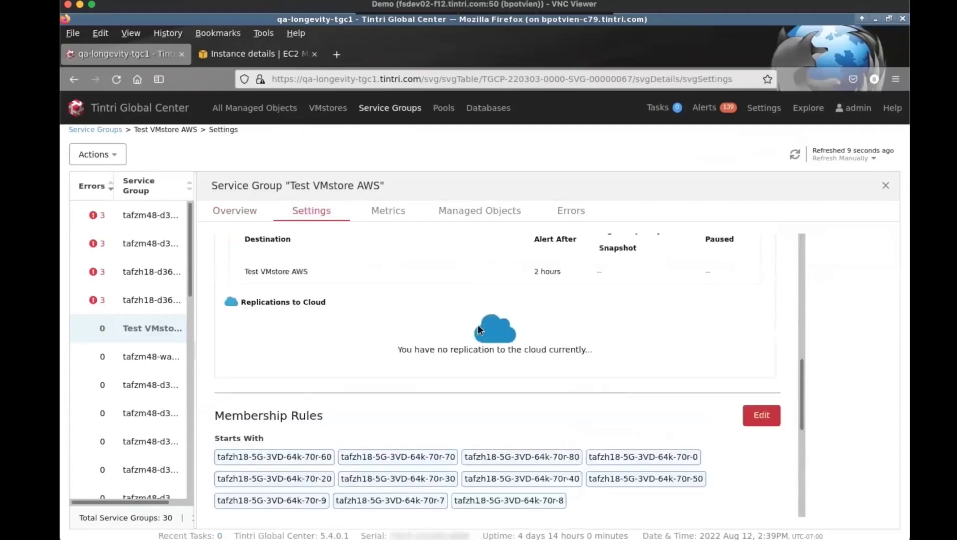
pyautogui.scroll(2, 282, 303)
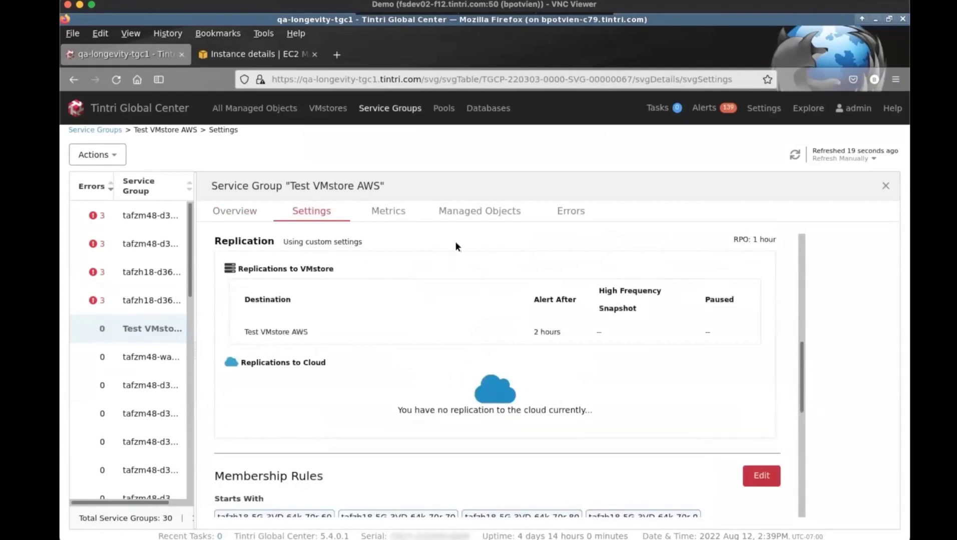
# - Check the replication state of the managed objects in the Test VMstore AWS service group
pyautogui.click(469, 217)
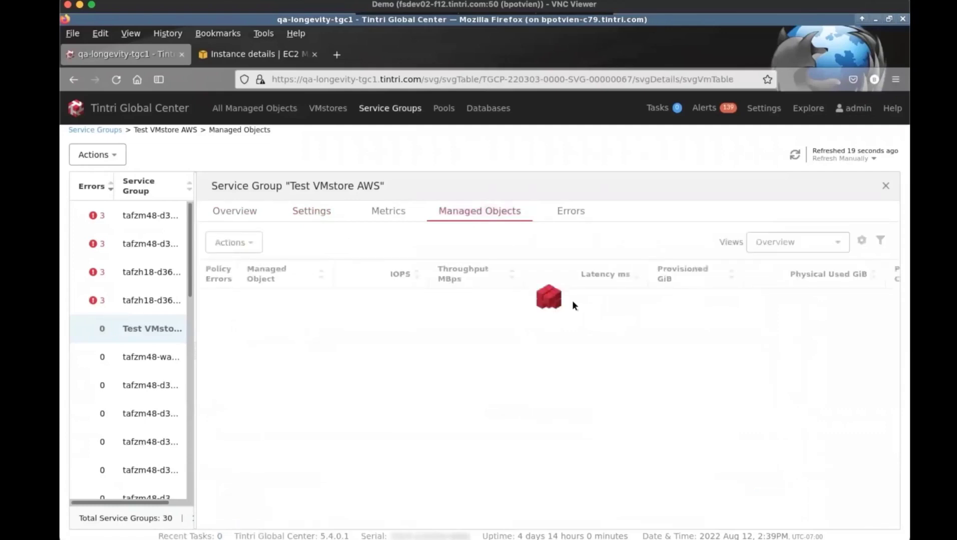
pyautogui.moveTo(454, 503); pyautogui.dragTo(644, 511)
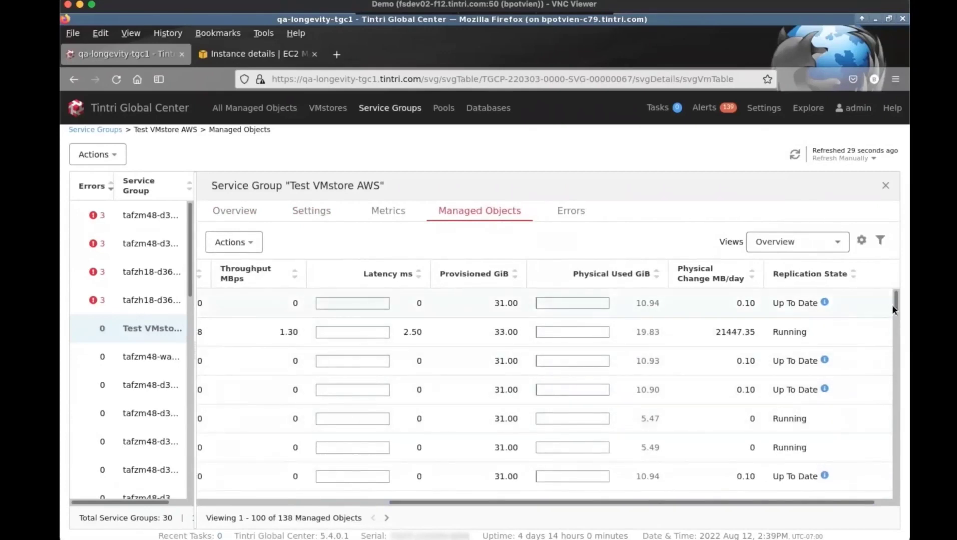
pyautogui.moveTo(898, 353); pyautogui.dragTo(891, 423)
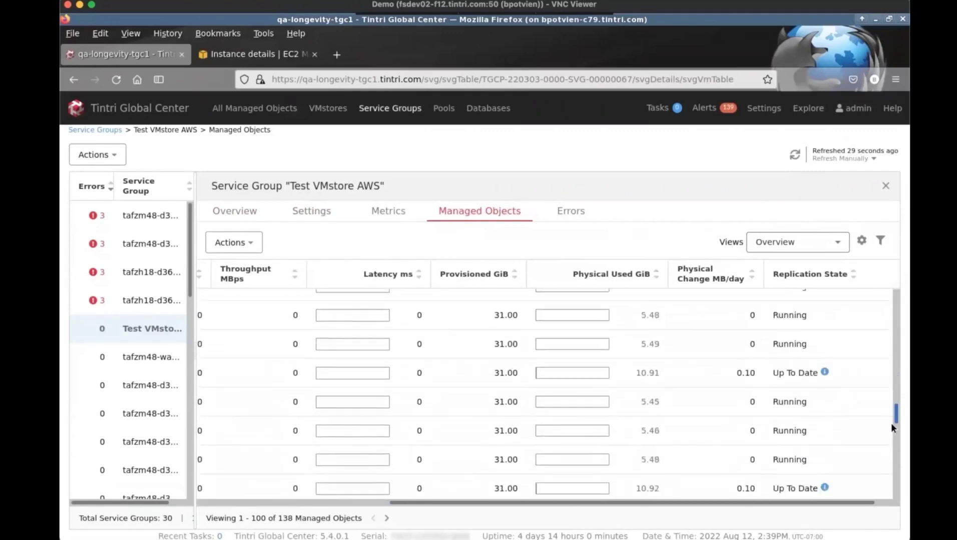
pyautogui.moveTo(885, 354); pyautogui.dragTo(892, 277)
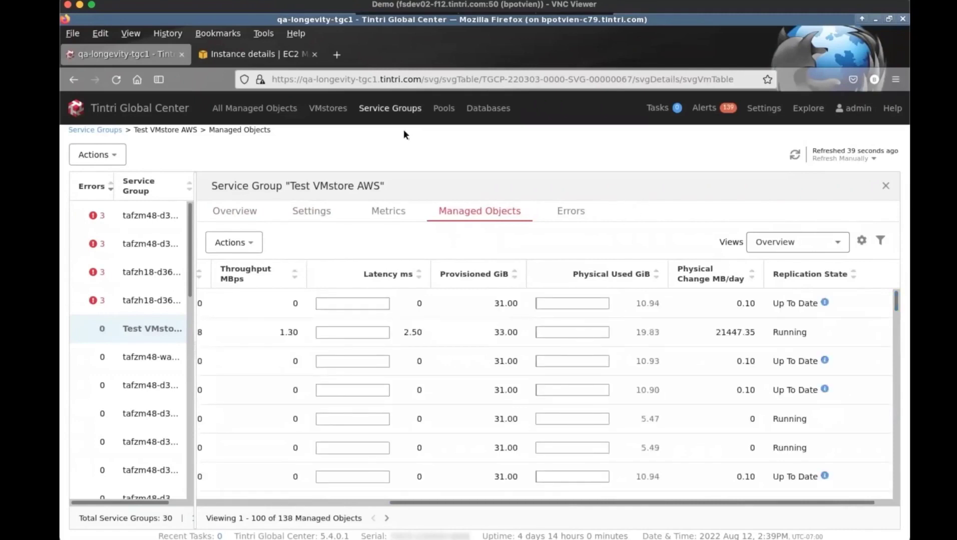
# - Switch to the AWS EC2 console and open the details of the VMstore Demo 16TB instance
pyautogui.click(249, 62)
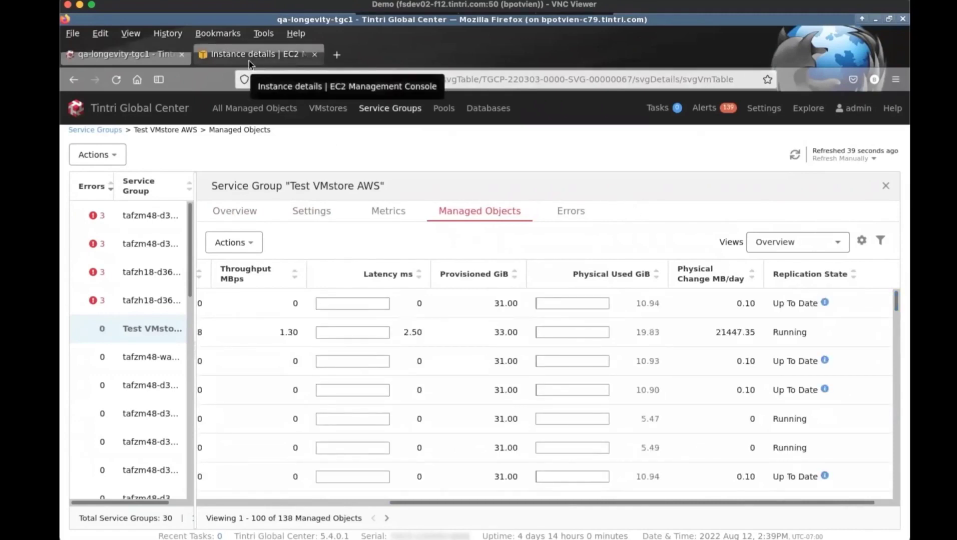
pyautogui.click(265, 133)
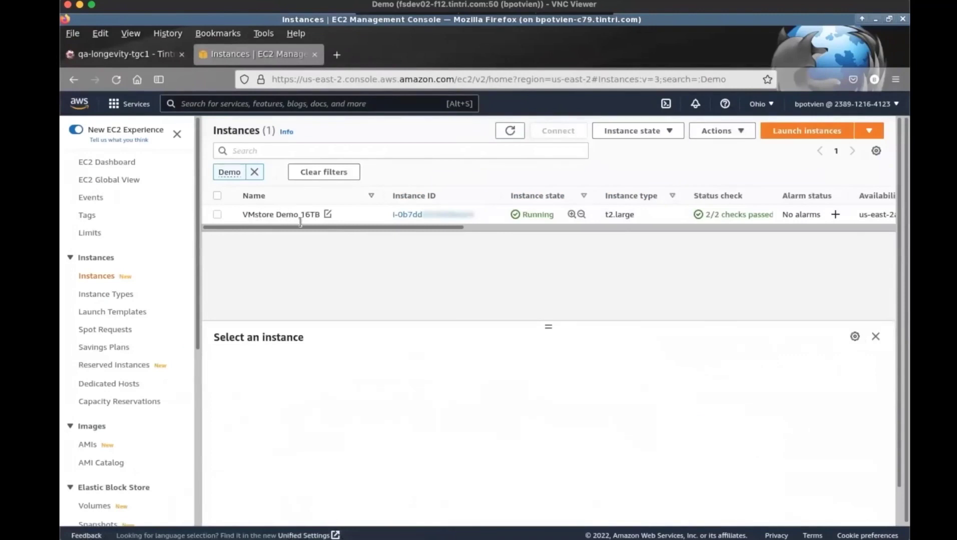
pyautogui.click(404, 215)
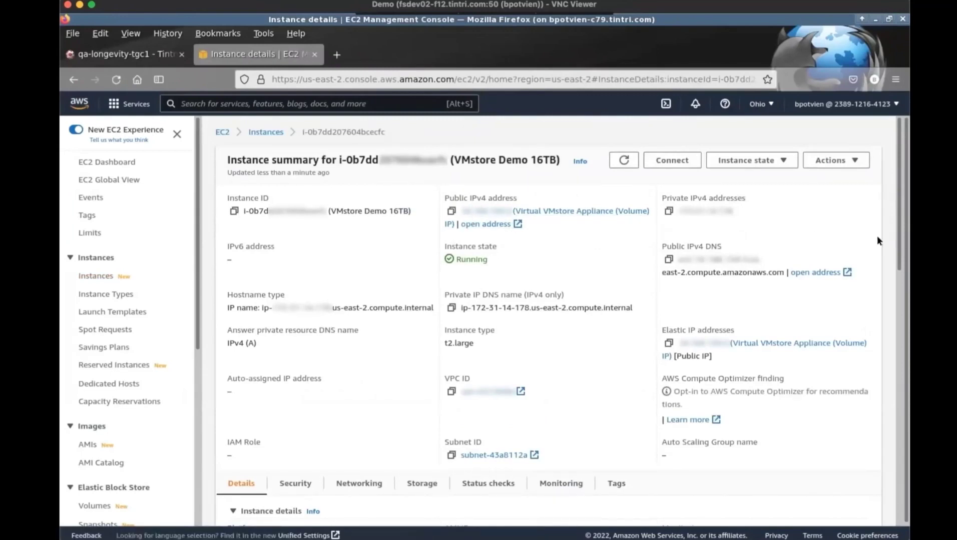
# - Review the VMstore Demo 16TB instance's attached block devices and its monitoring charts
pyautogui.moveTo(899, 233); pyautogui.dragTo(891, 299)
pyautogui.click(422, 352)
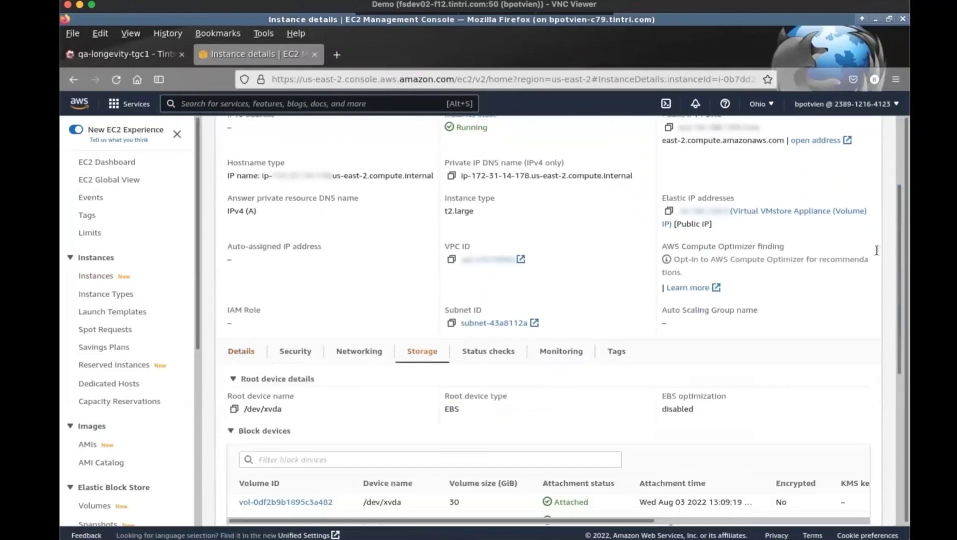
pyautogui.moveTo(898, 234); pyautogui.dragTo(887, 325)
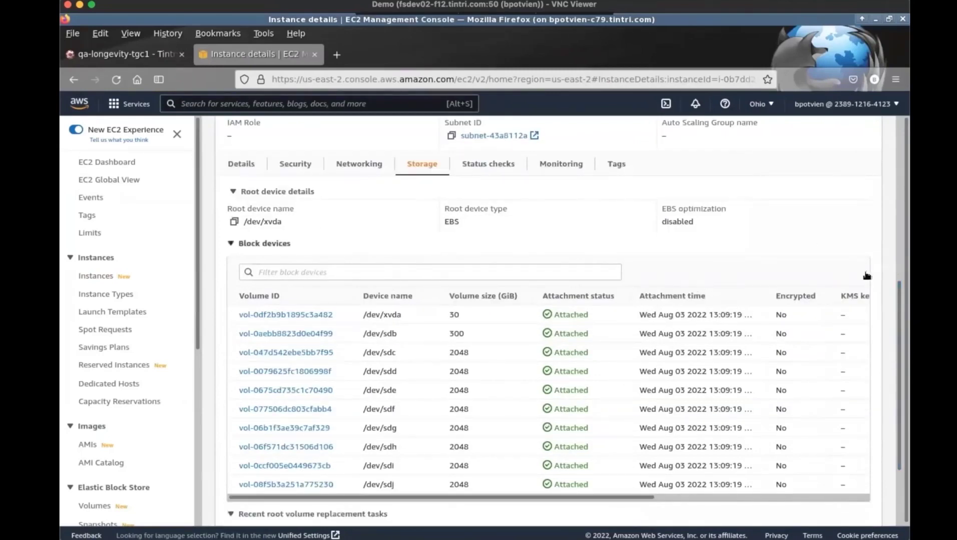
pyautogui.moveTo(900, 313); pyautogui.dragTo(851, 288)
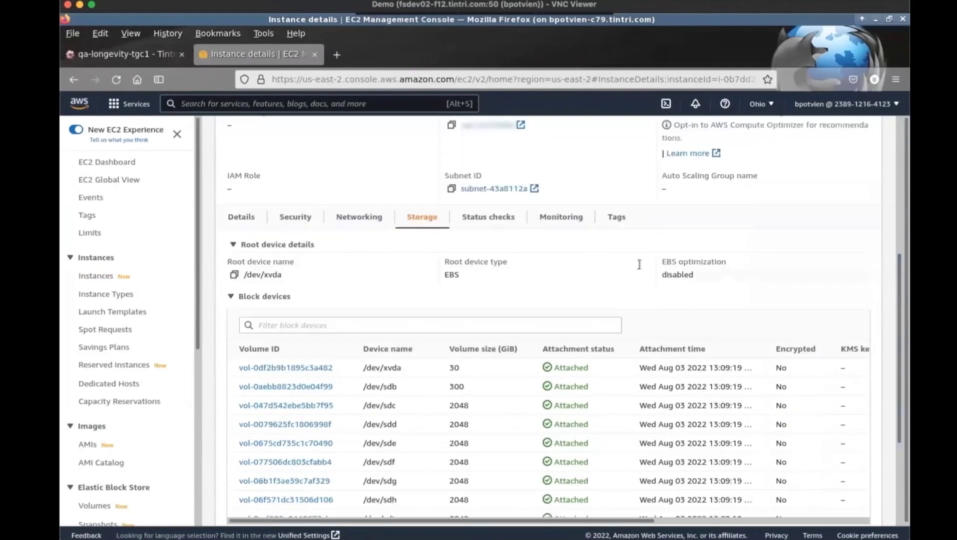
pyautogui.click(559, 217)
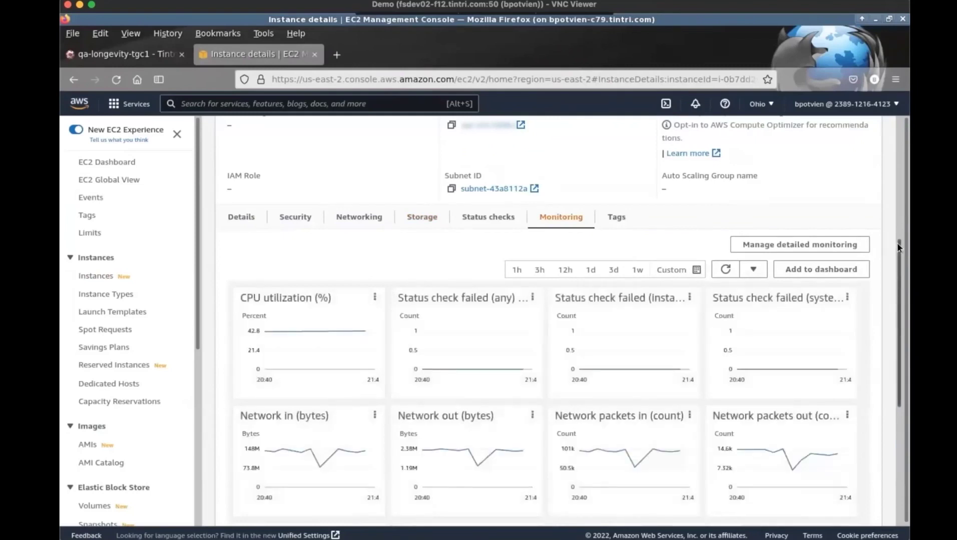
# - Open the instance's public IPv4 address from its summary and display the VMstore's snapshots
pyautogui.moveTo(897, 247); pyautogui.dragTo(882, 106)
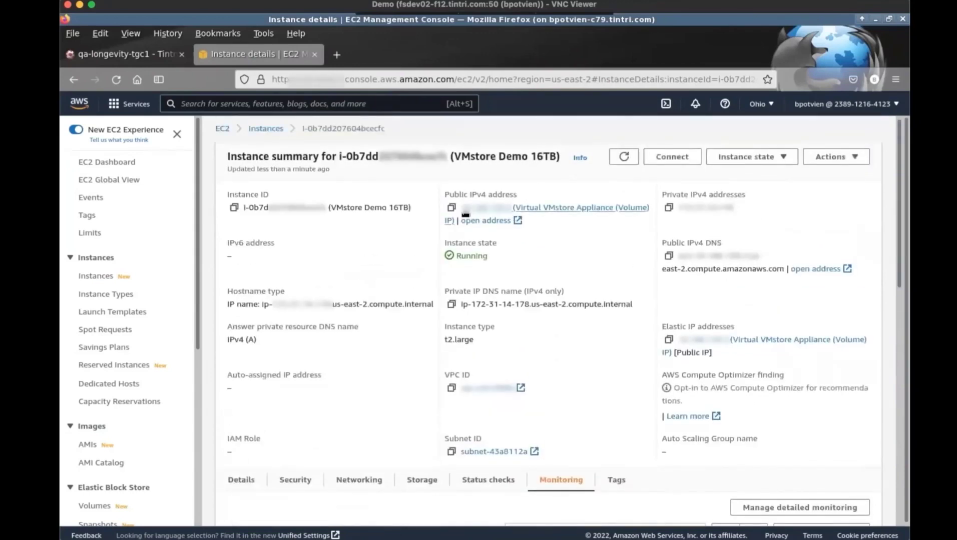
pyautogui.click(486, 221)
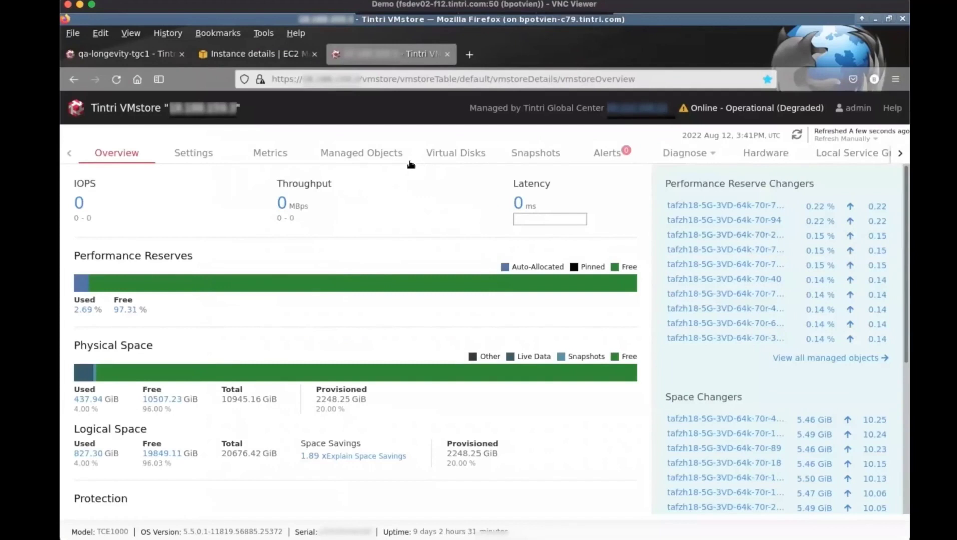
pyautogui.press('Return')
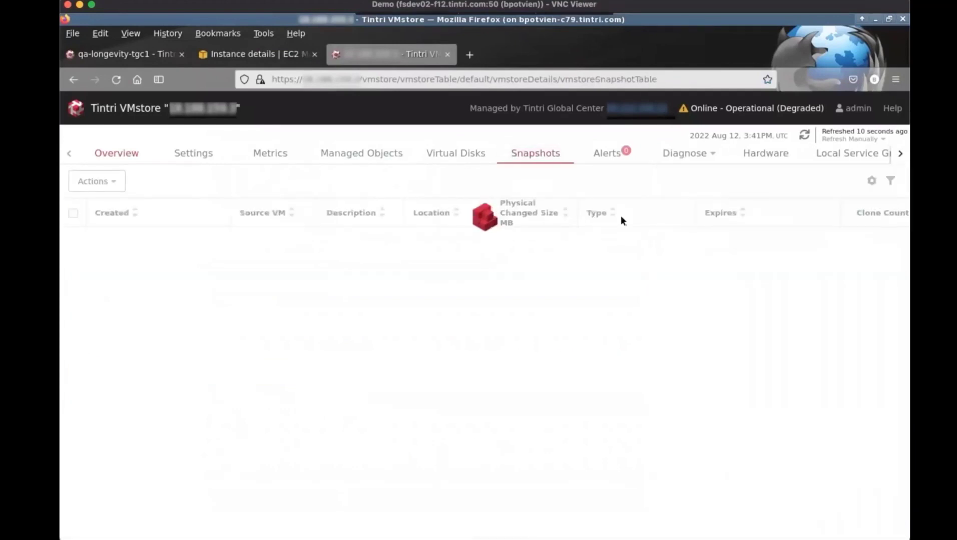